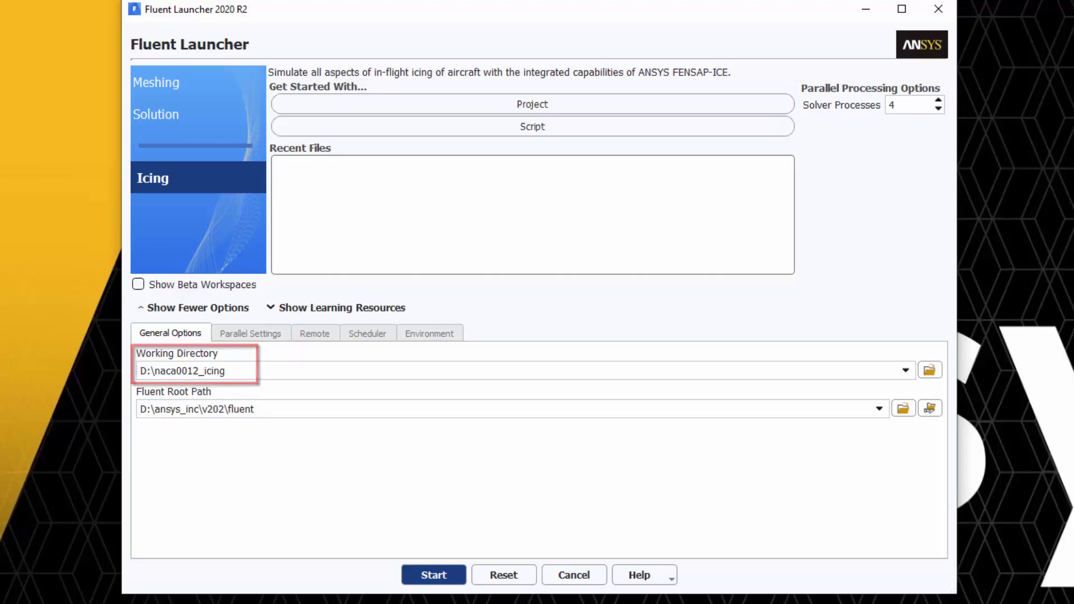
- Launch Fluent in Icing mode with 4 solver processes in D:\naca0012_icing
left_click(436, 576)
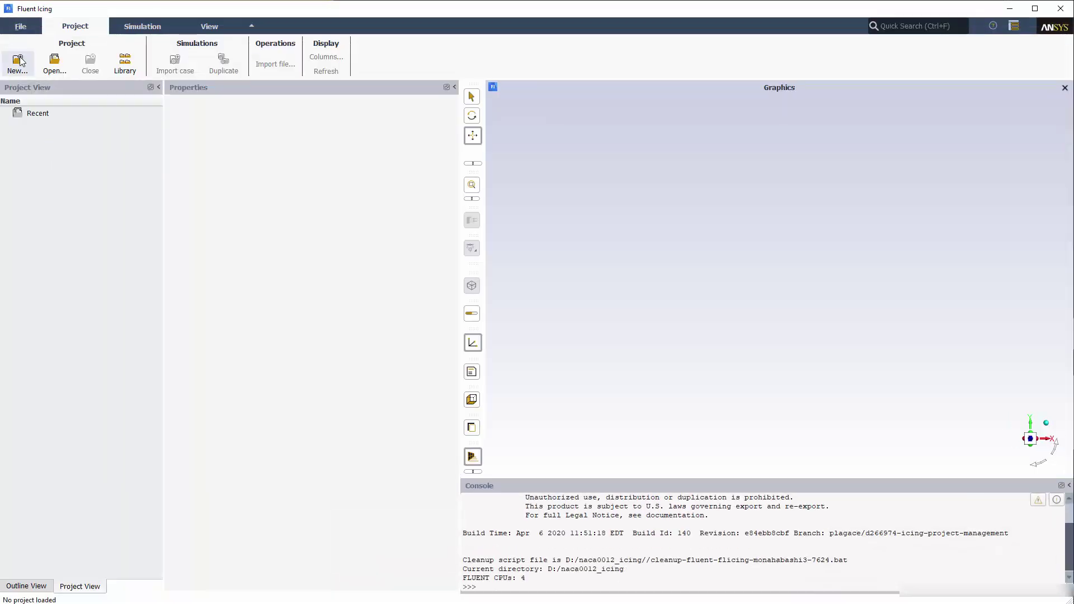
- Create a new icing project named FLUENT_ICING_NACA0012
left_click(18, 62)
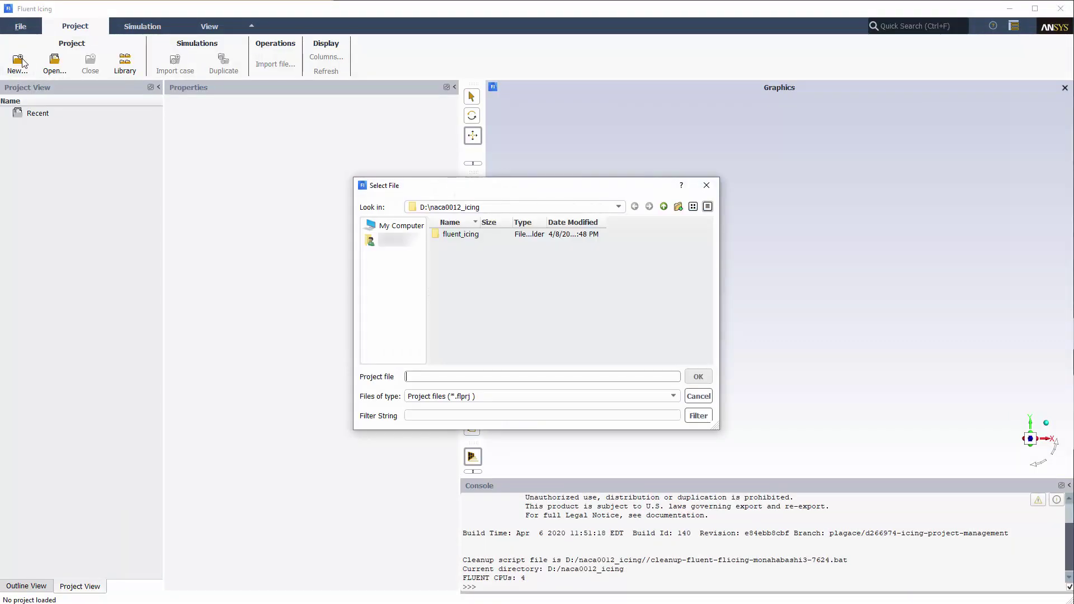
type("FLUENT_ICING_NACA0012")
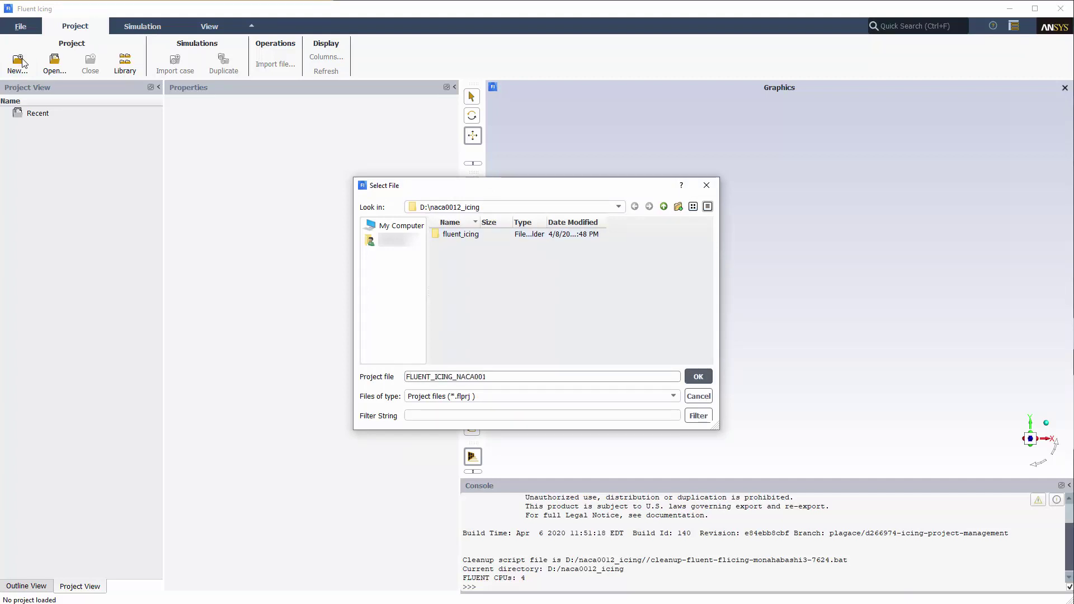
left_click(697, 378)
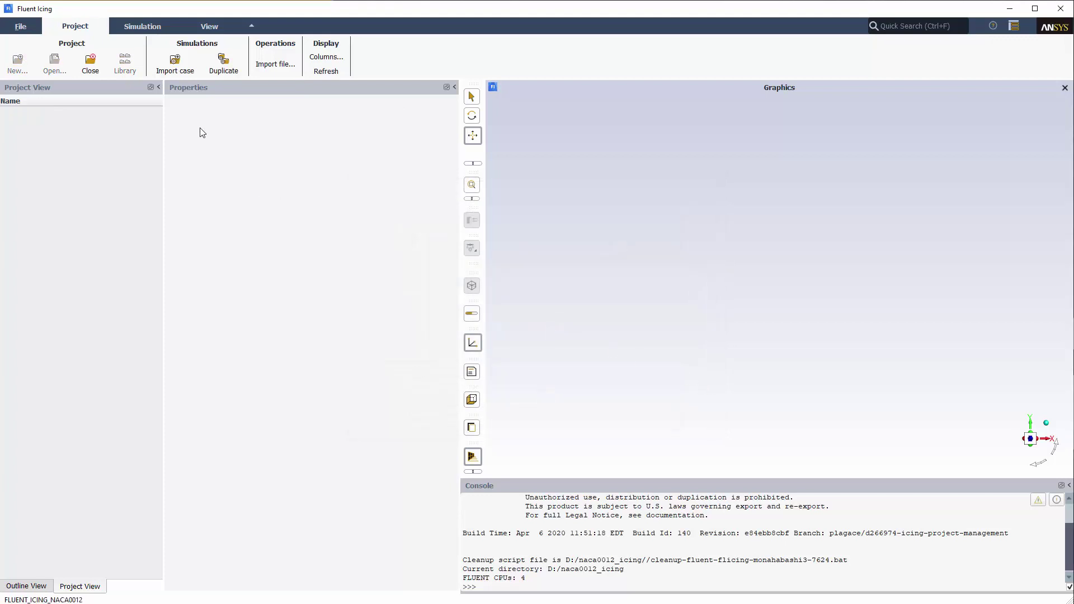
- Import naca0012.cas.h5 from fluent_icing/workshop_input_files/Input_Grid/Naca0012 as a new simulation
left_click(179, 69)
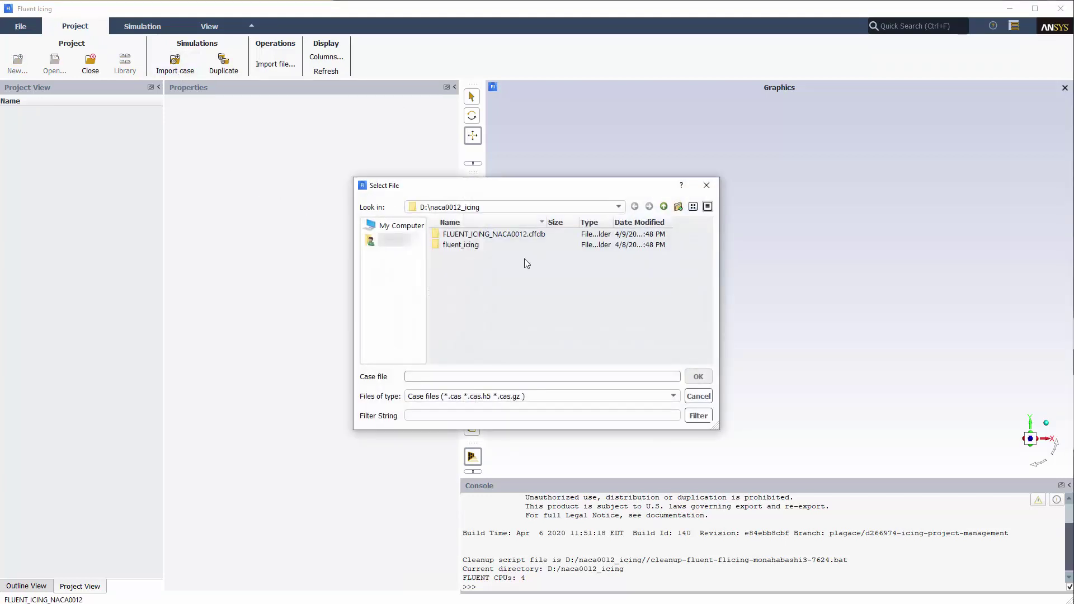
double_click(454, 246)
double_click(455, 235)
double_click(455, 235)
double_click(455, 235)
left_click(457, 235)
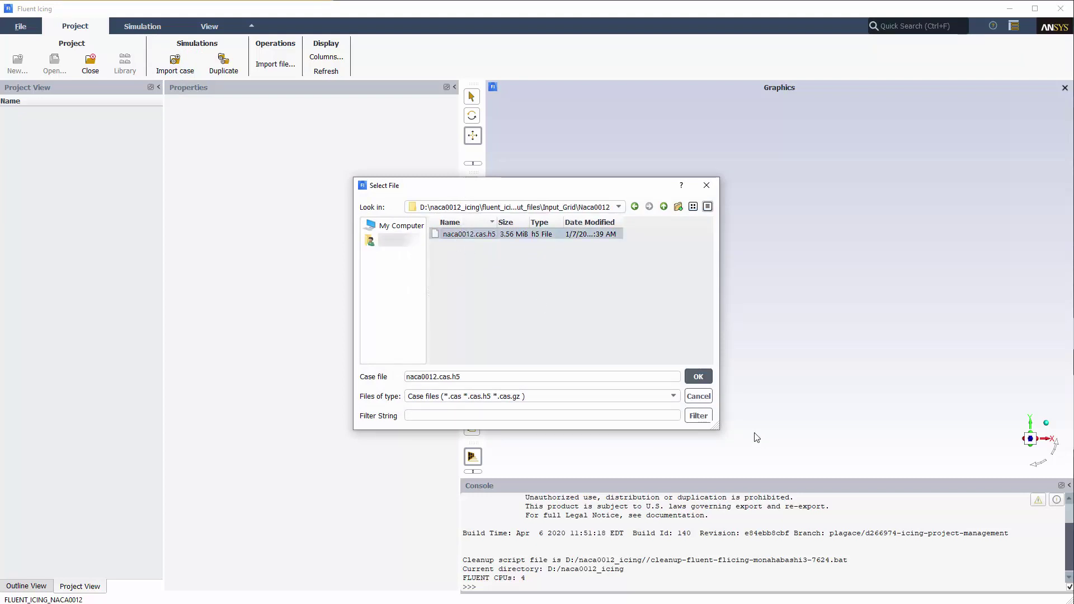
left_click(698, 377)
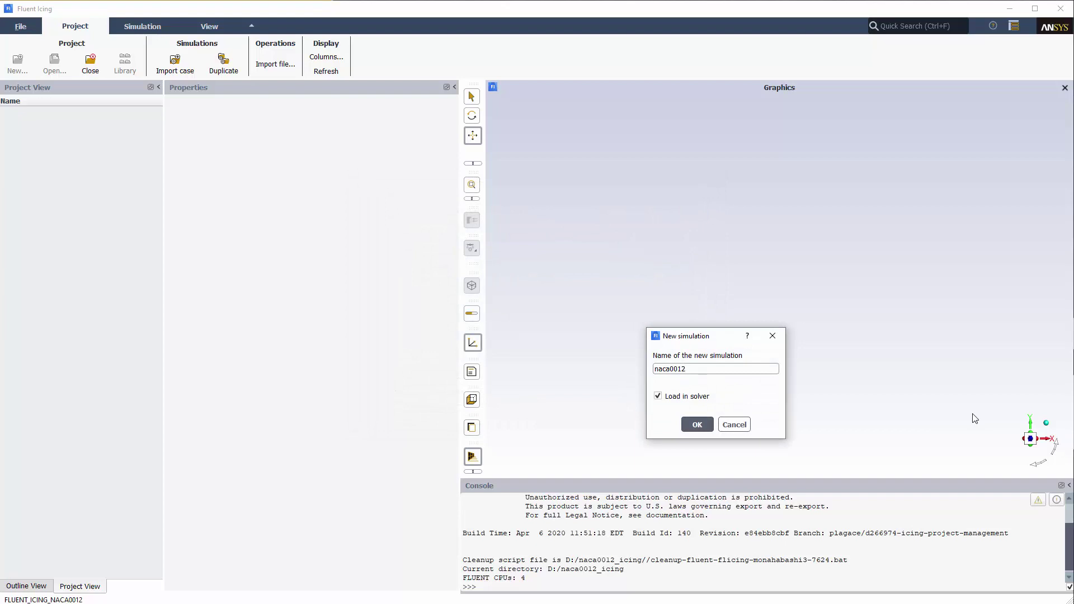
- Name the simulation naca0012_icing and load it in the solver
type("_icing")
left_click(700, 426)
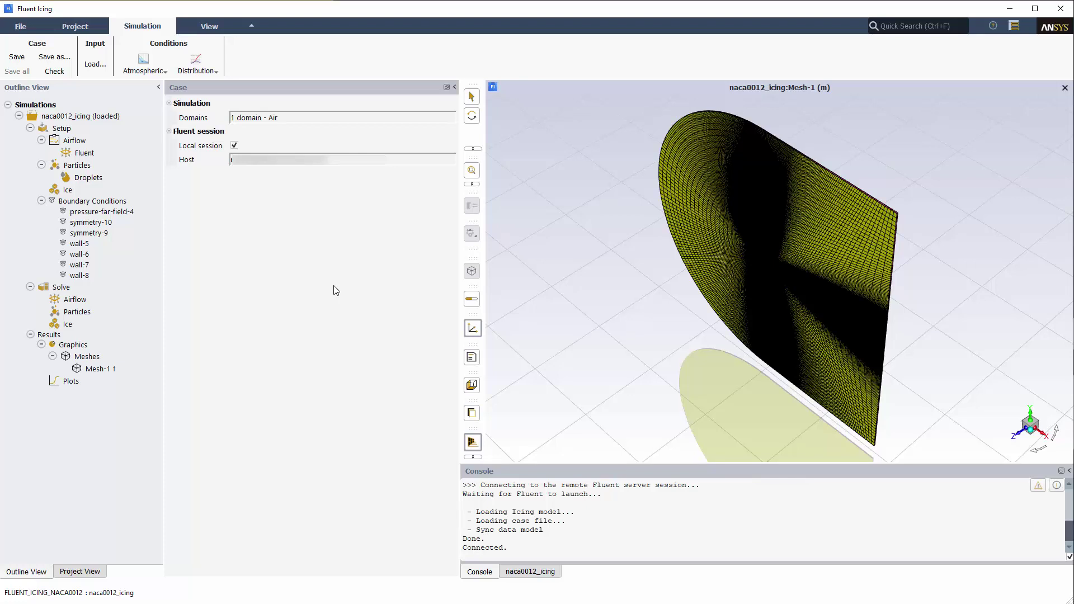
- Restrict the simulation to airflow only by turning off Particles and Ice
left_click(62, 129)
left_click(241, 146)
left_click(240, 146)
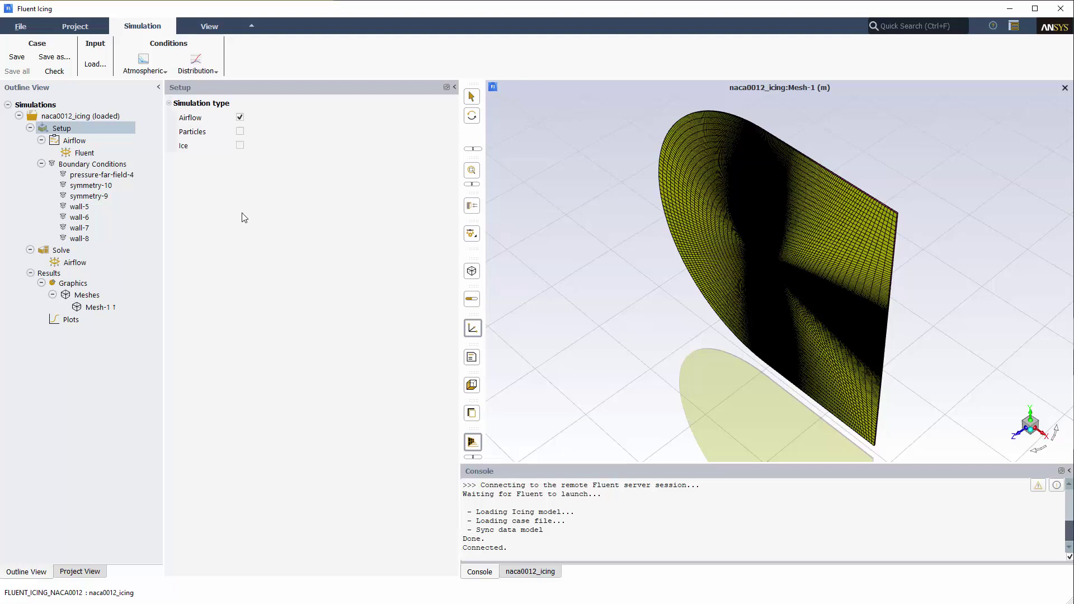
- Review the airflow conditions and initialize the airflow solution
left_click(76, 141)
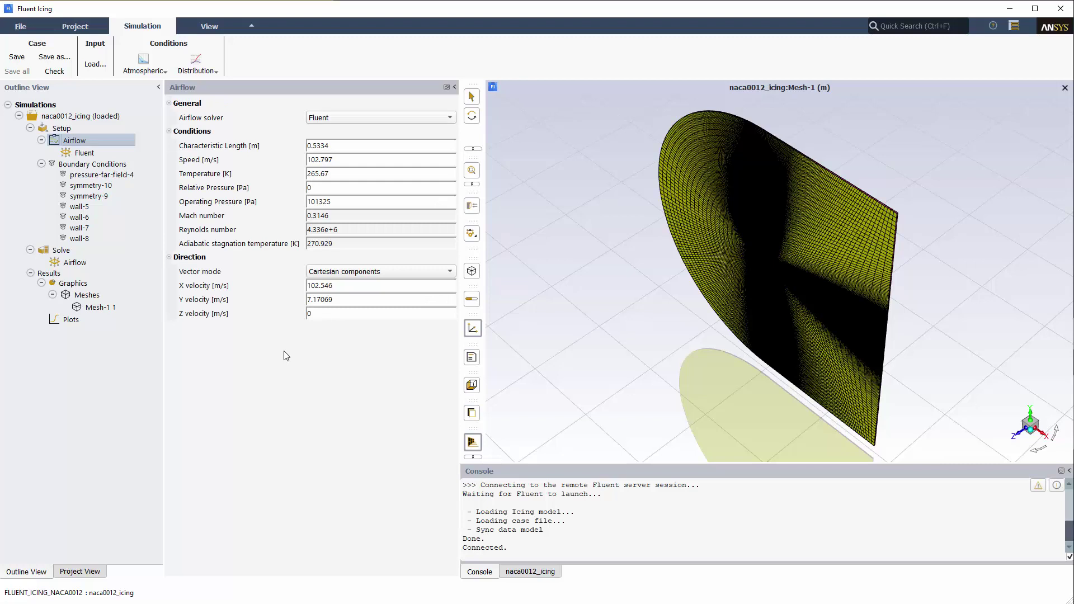
right_click(95, 260)
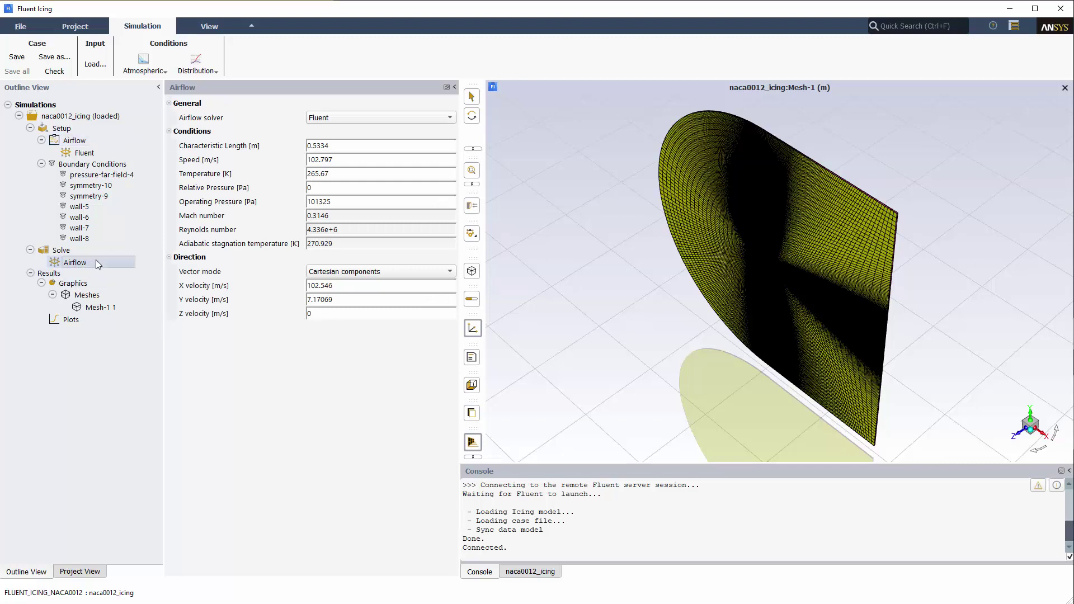
left_click(129, 267)
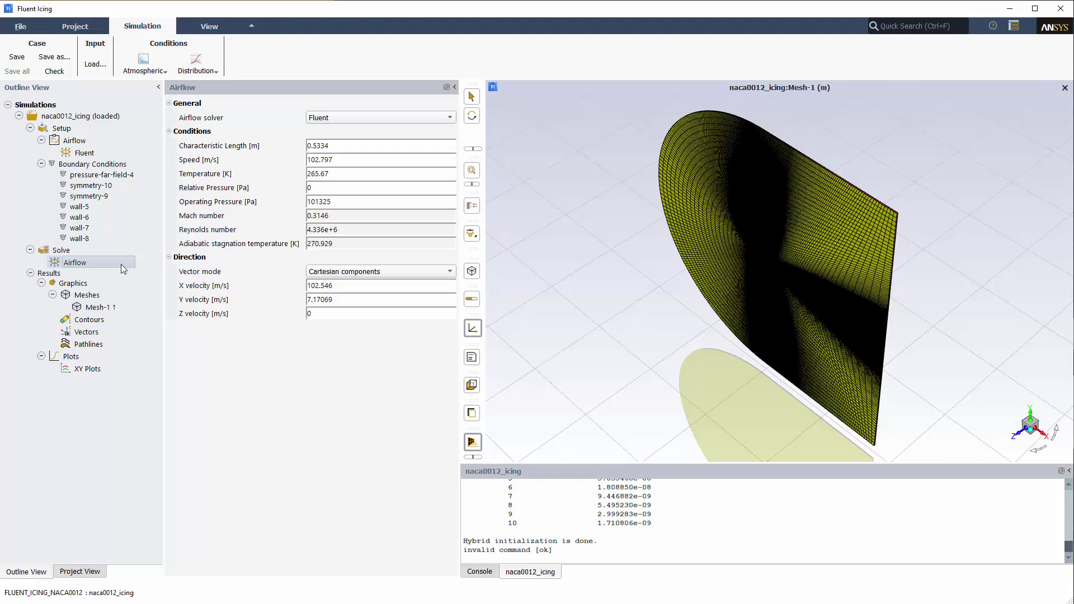
- Change the airflow number of iterations from 500 to 1000
left_click(96, 260)
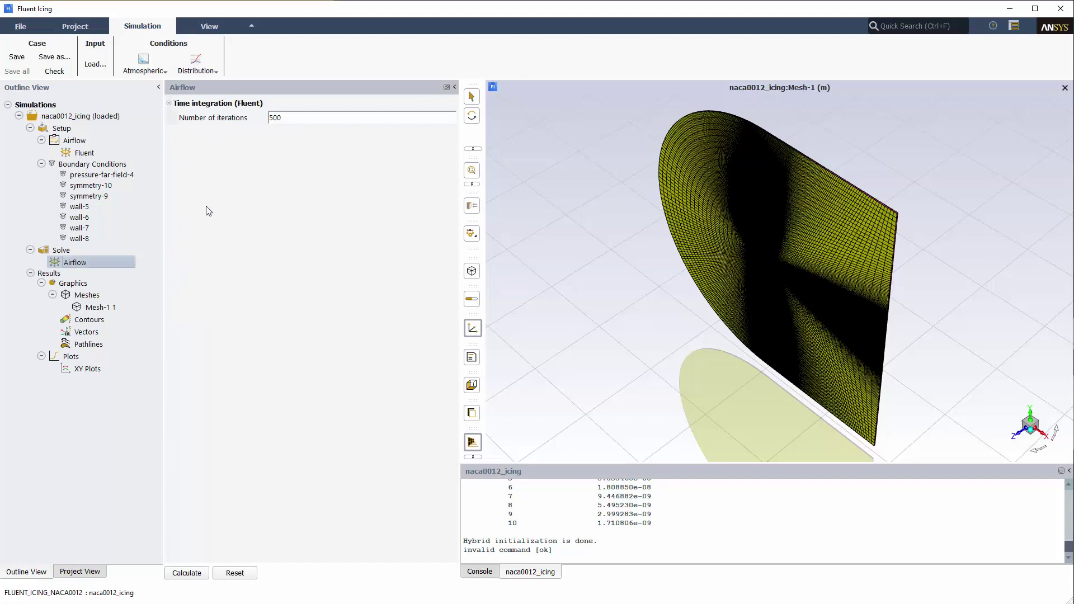
left_click(297, 118)
left_click_drag(301, 119, 258, 121)
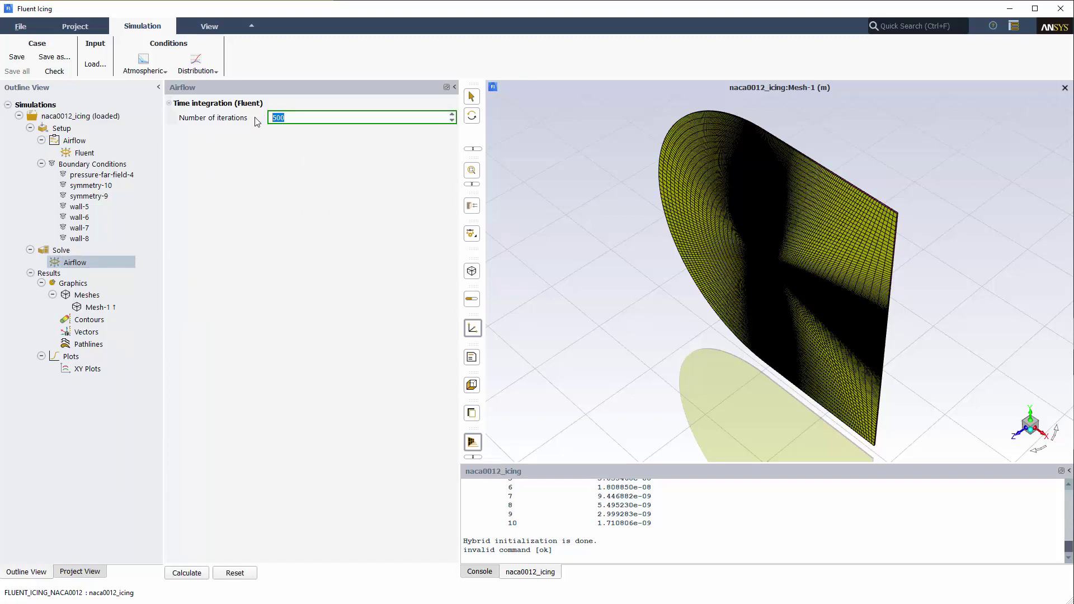
type("1000")
- Start the airflow calculation as a run named flow_clean
right_click(101, 264)
left_click(132, 283)
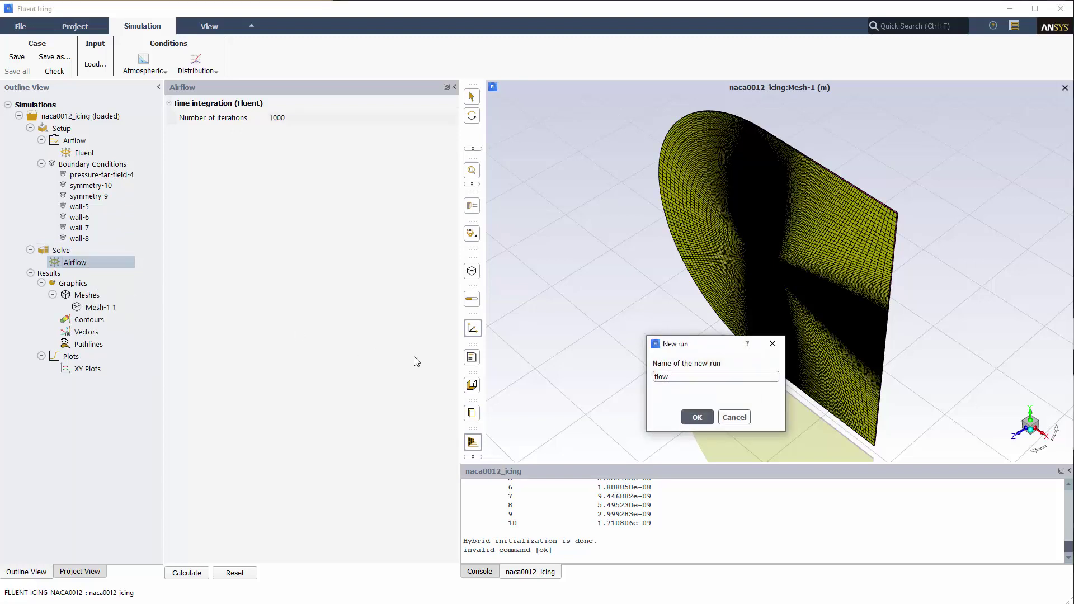
type("_clean")
left_click(697, 418)
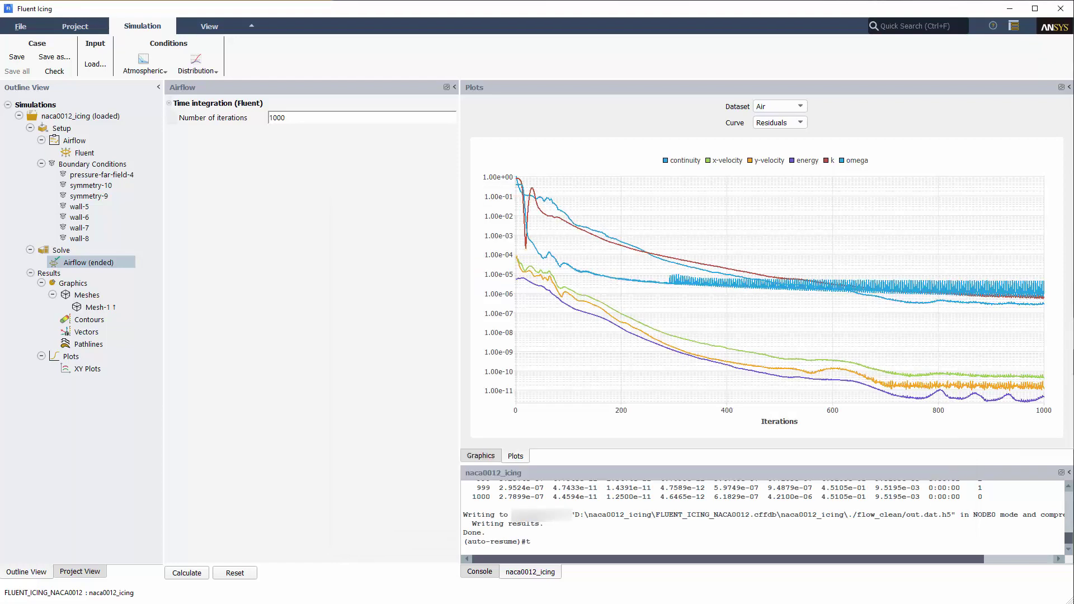
- Plot the report-lift curve, then switch the plot to report-drag
scroll(573, 528, "up", 5)
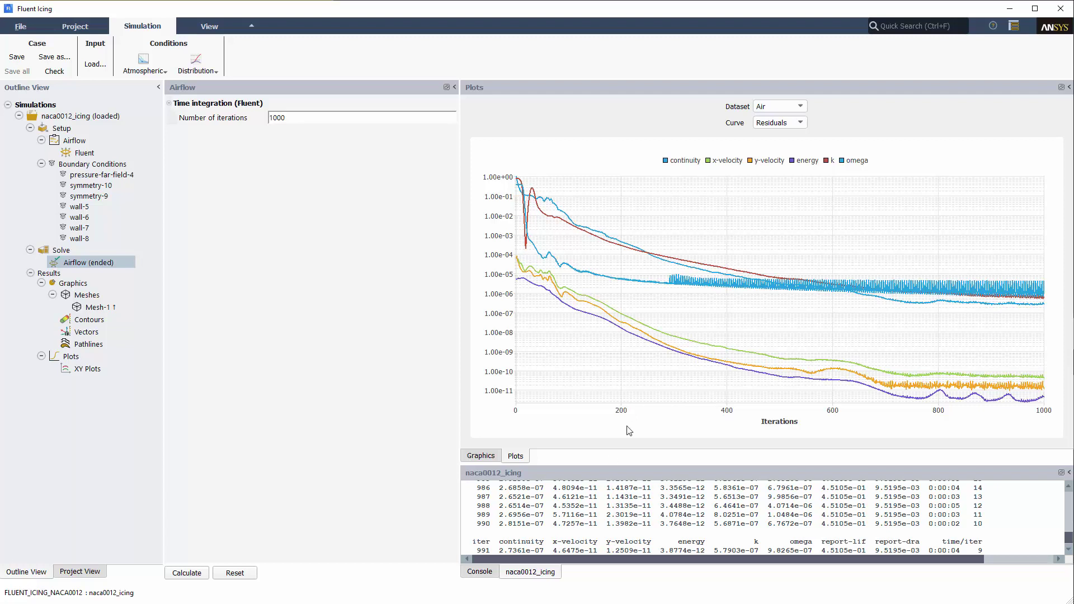
left_click(796, 127)
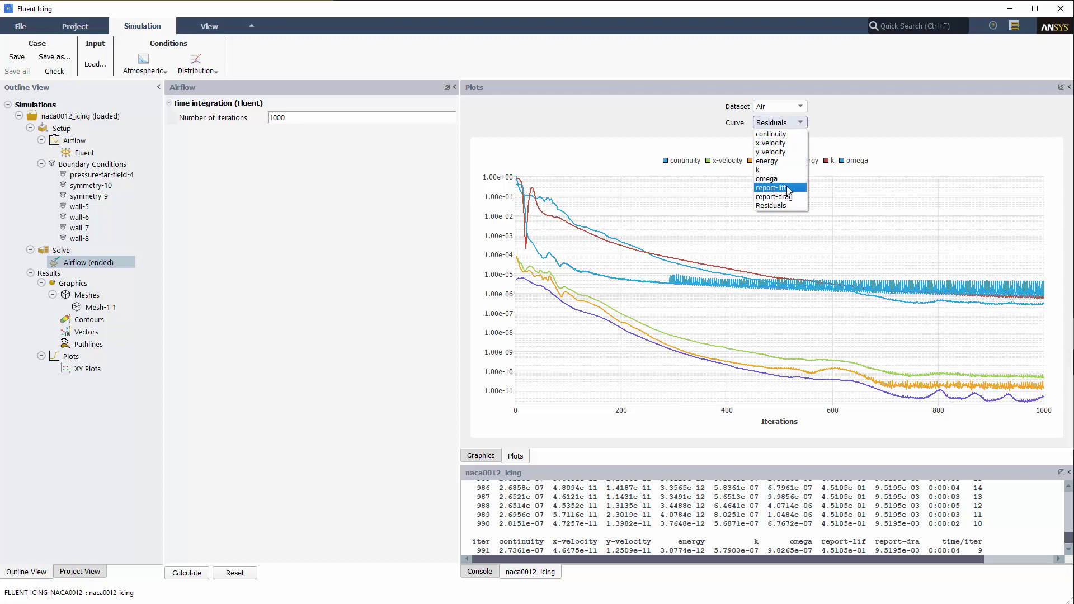
left_click(789, 191)
left_click(801, 123)
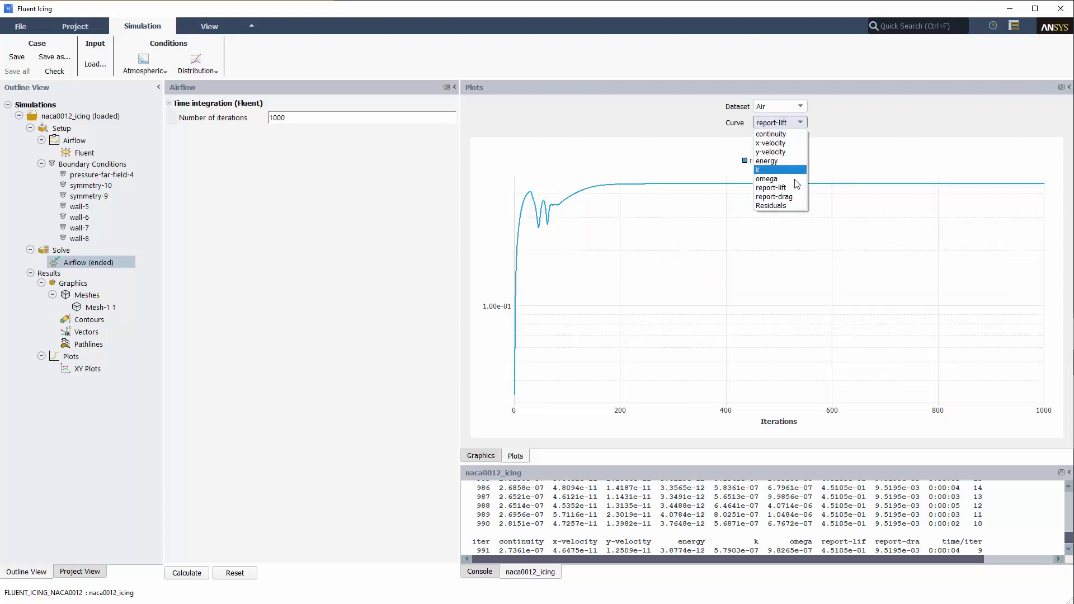
left_click(794, 197)
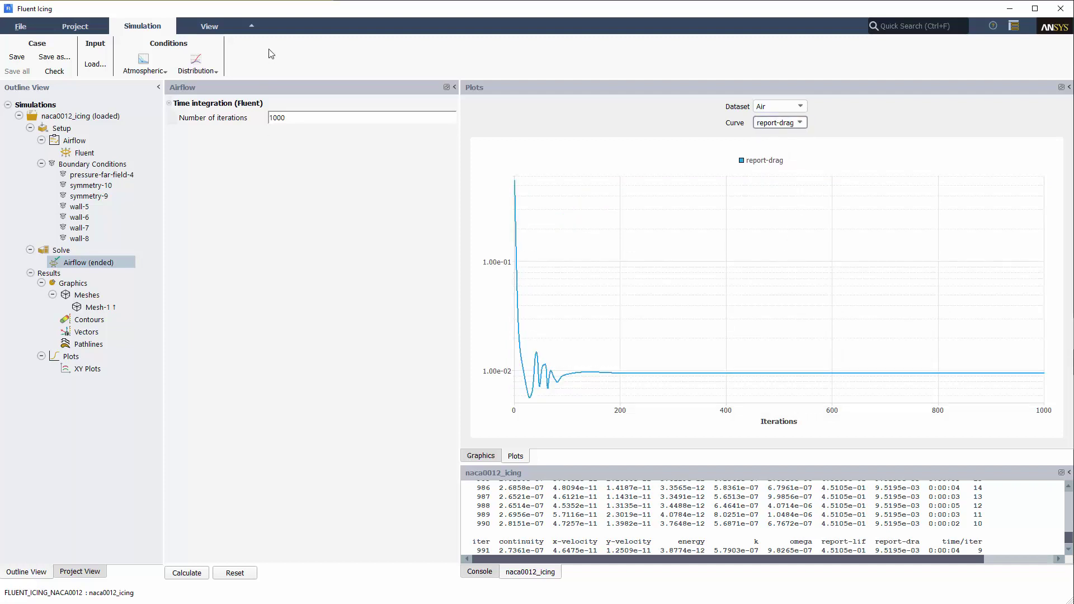
- Display the Heat flux (walls) contour, then show the Project View files
left_click(210, 27)
left_click(66, 68)
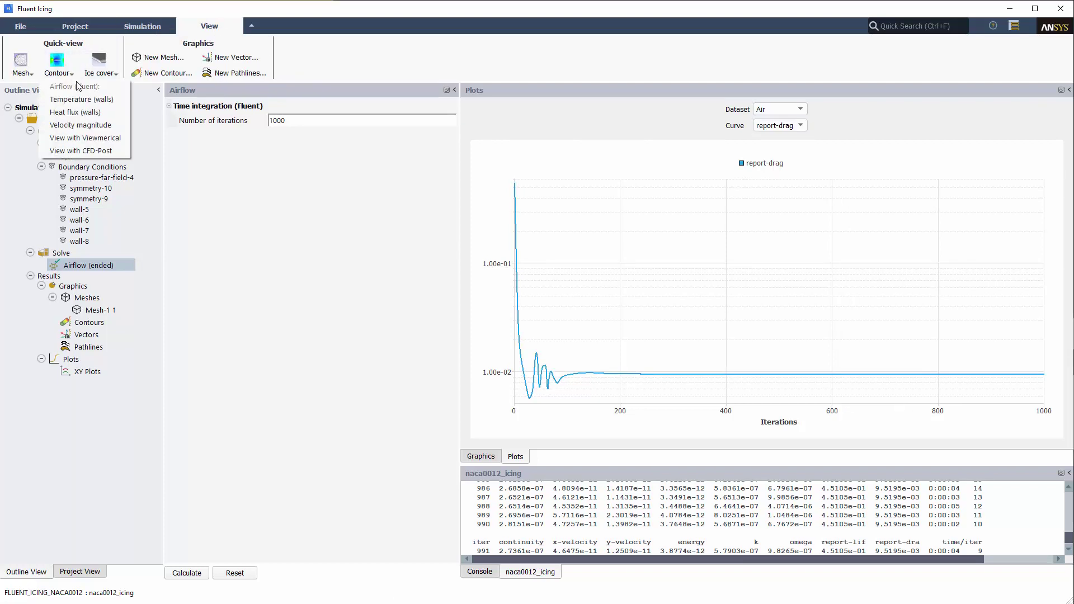
left_click(109, 112)
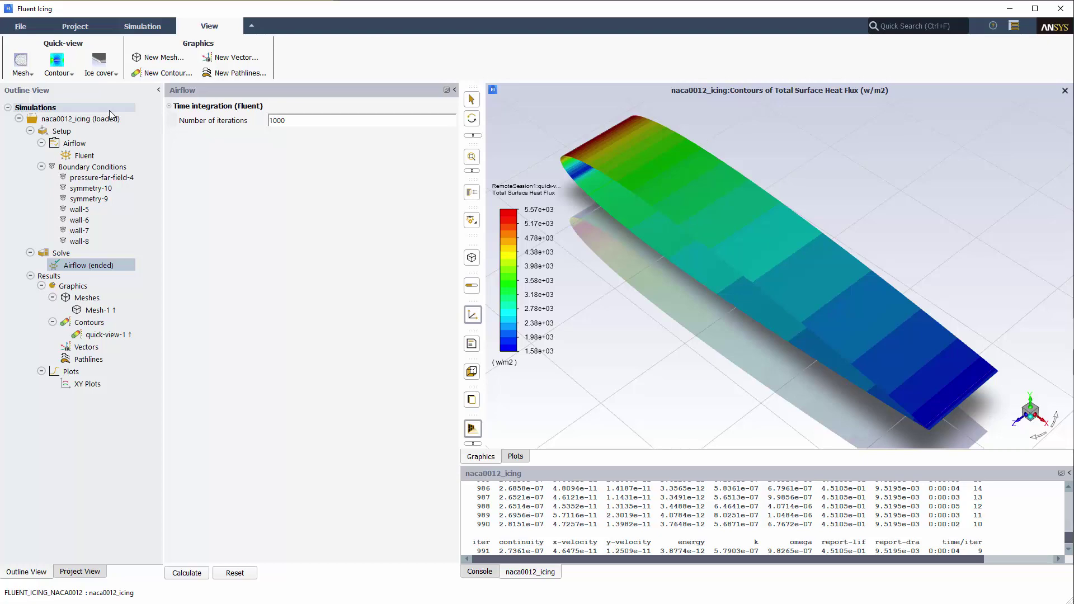
left_click(87, 29)
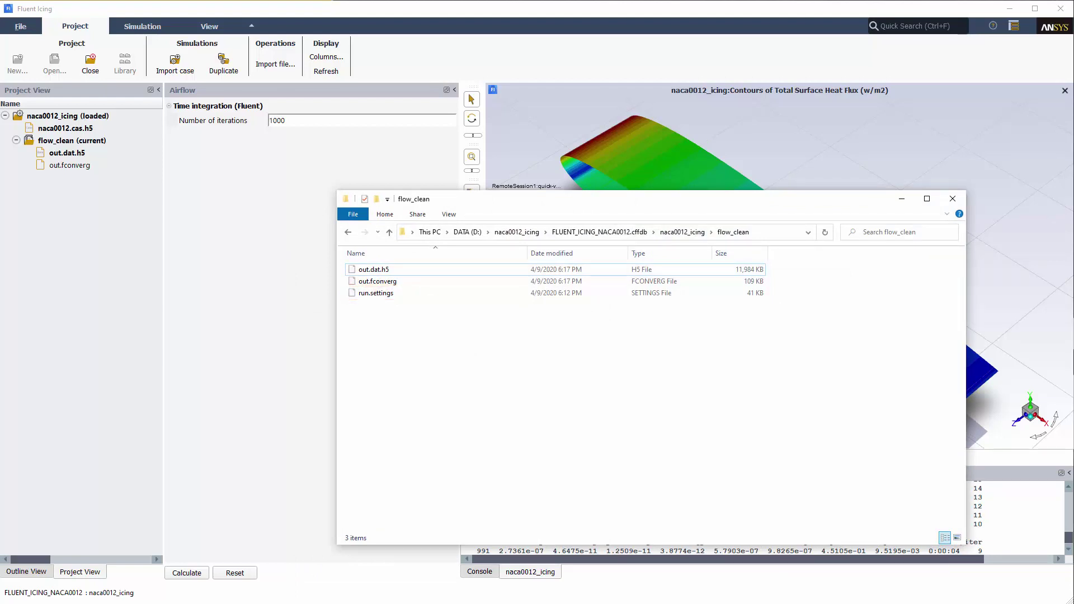
key("alt+F4")
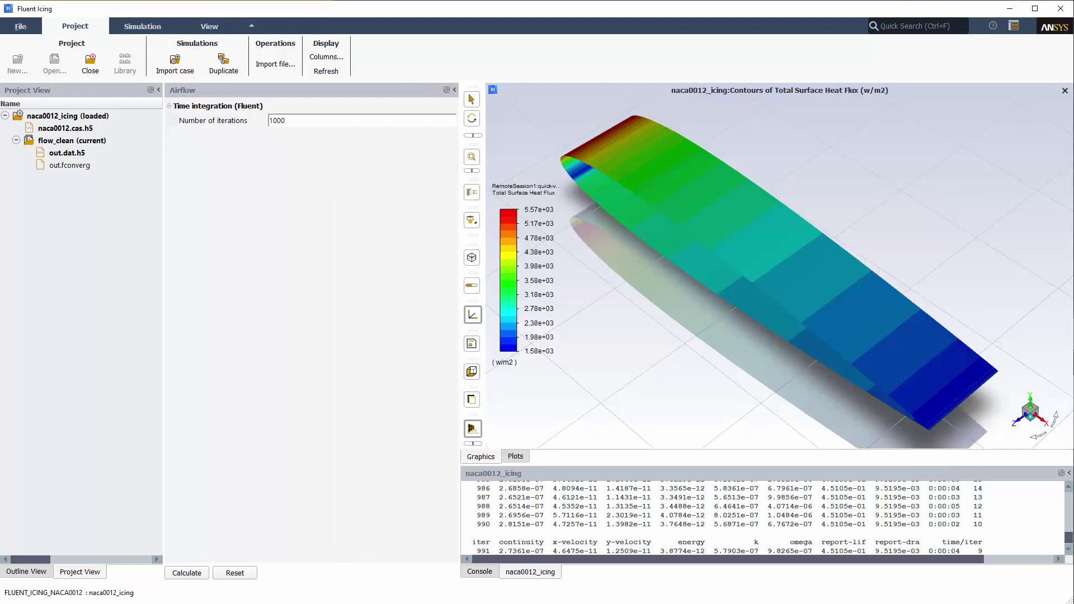
- Check the flow_clean and Name column context menus without changes, then return to the Simulation outline
right_click(109, 140)
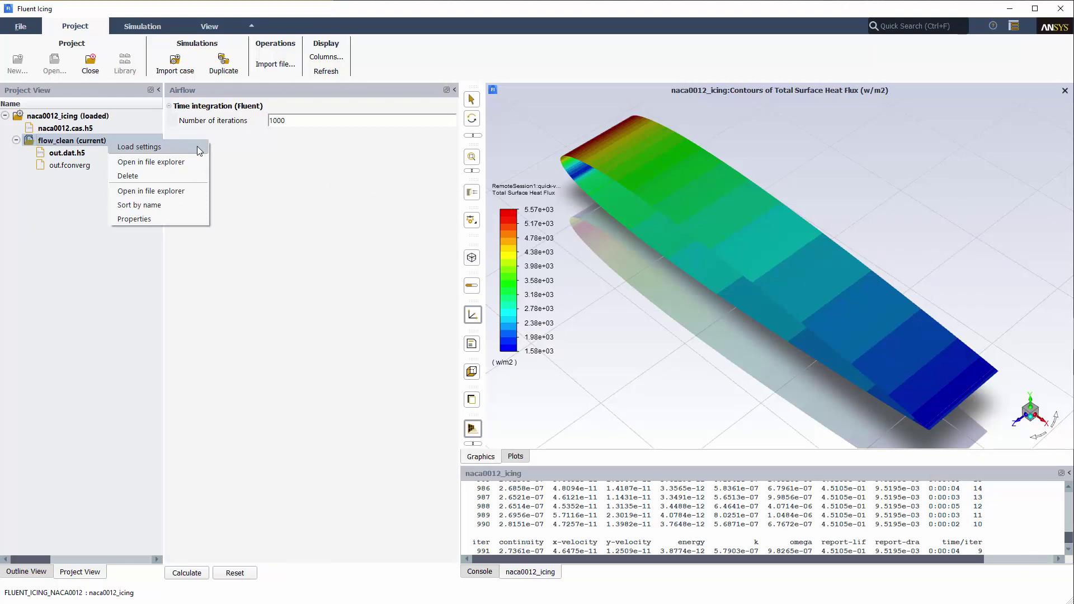
left_click(250, 183)
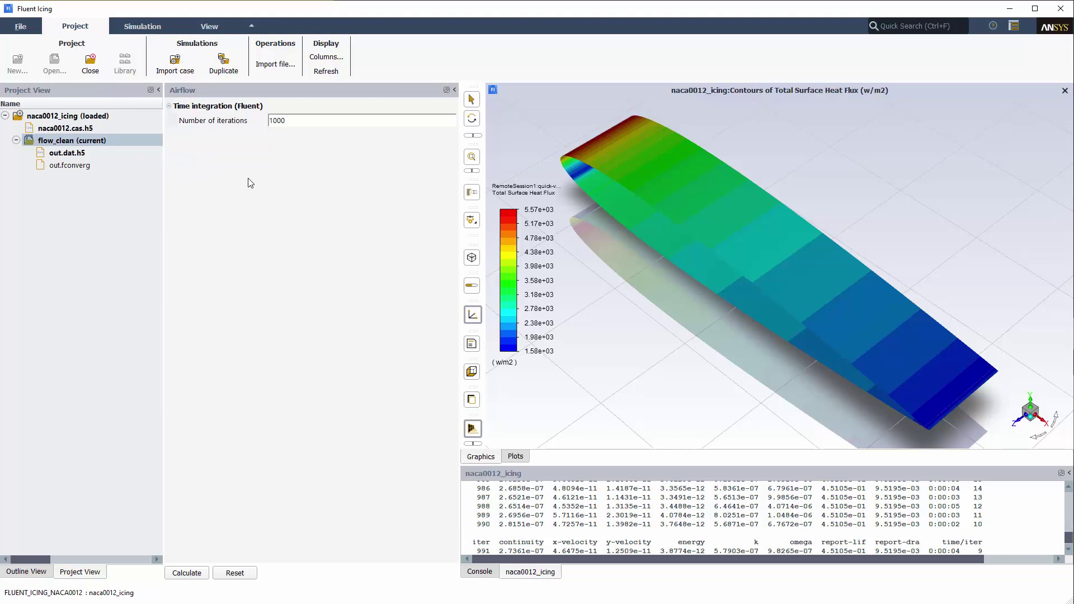
right_click(23, 107)
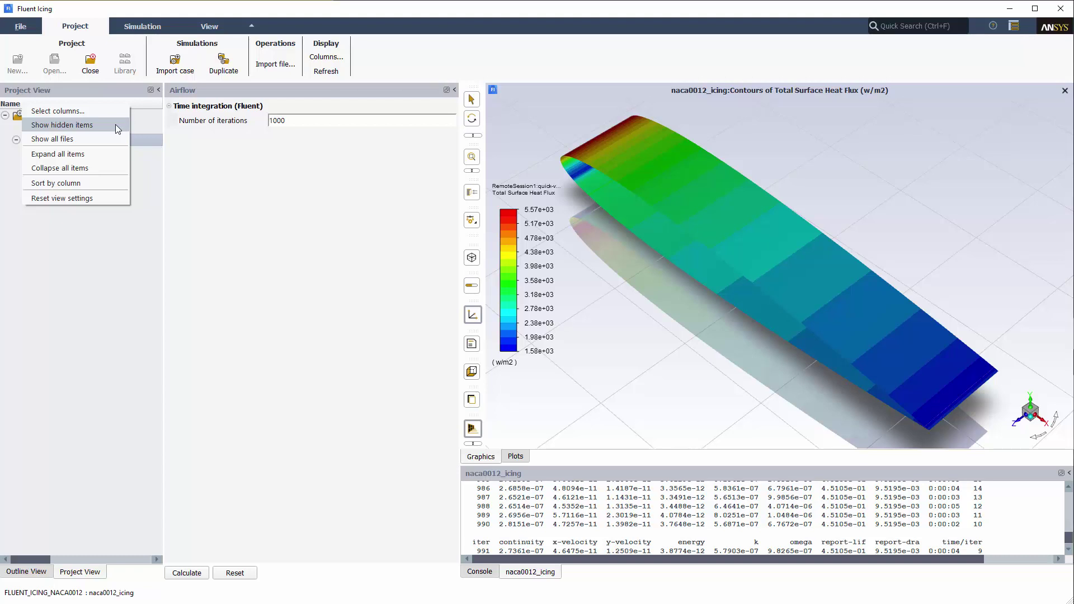
left_click(119, 214)
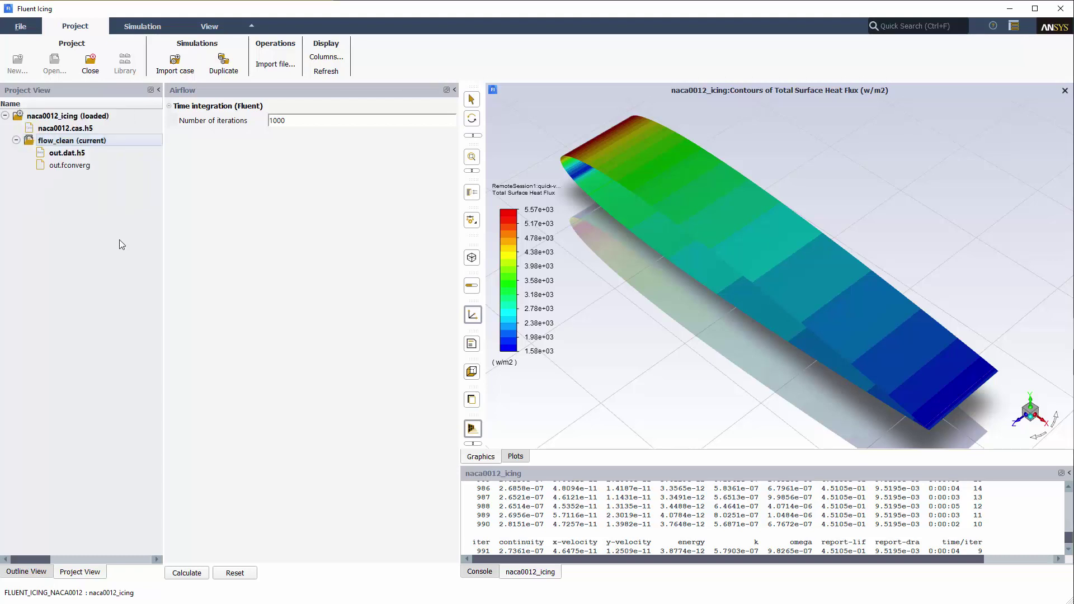
left_click(140, 25)
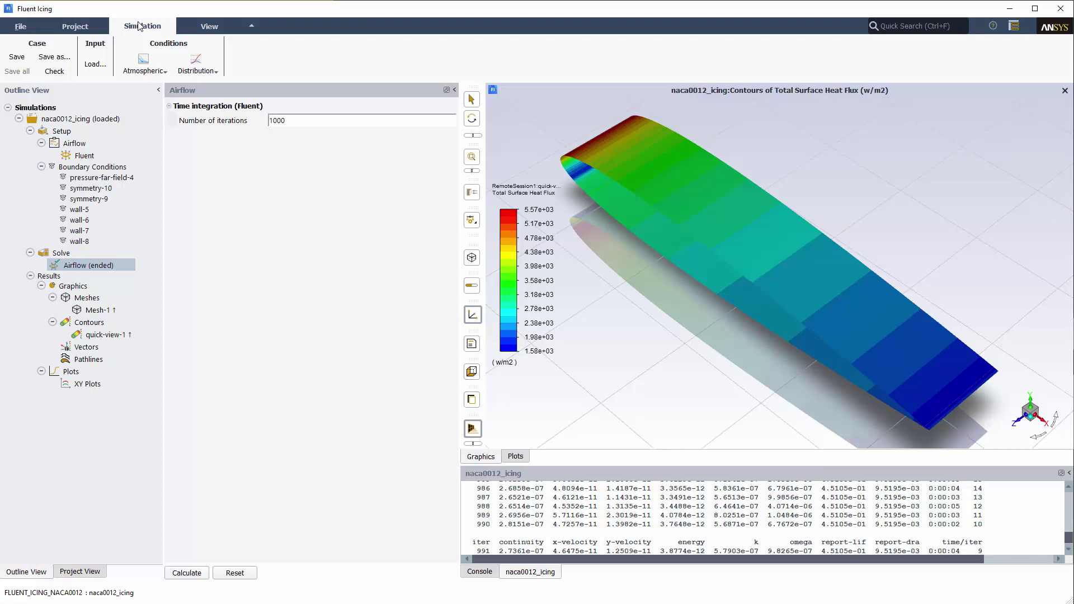